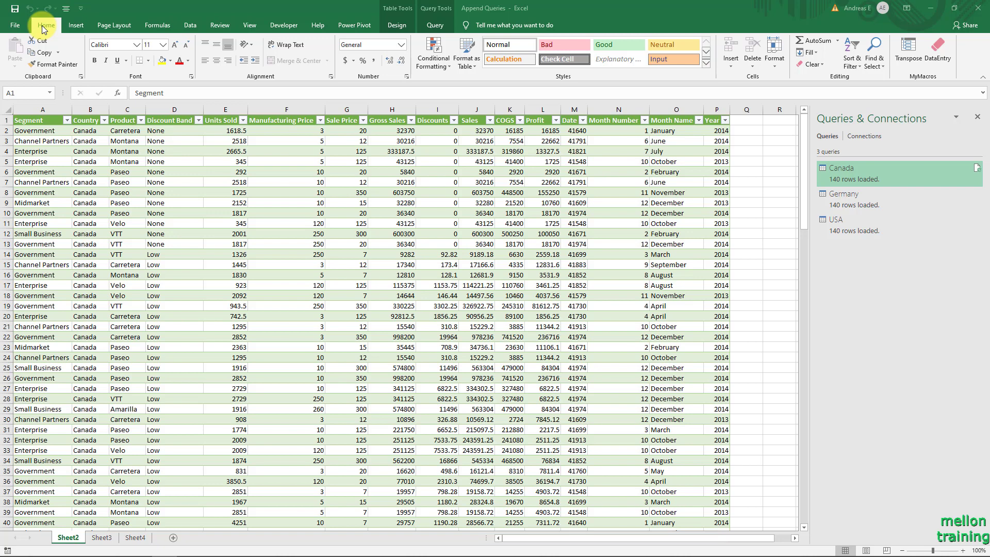
Step: Launch the Power Query Editor from Data > Get Data
click(190, 26)
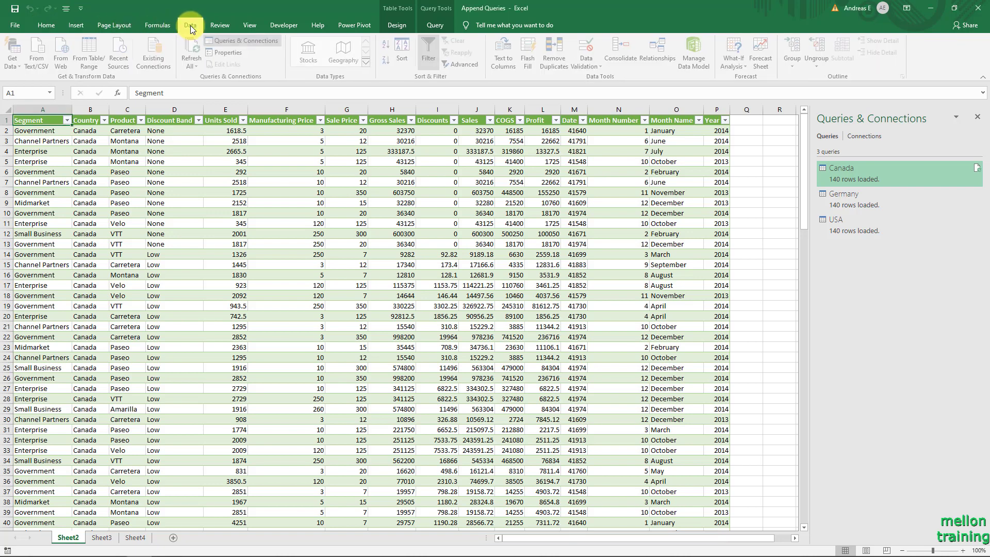
click(21, 69)
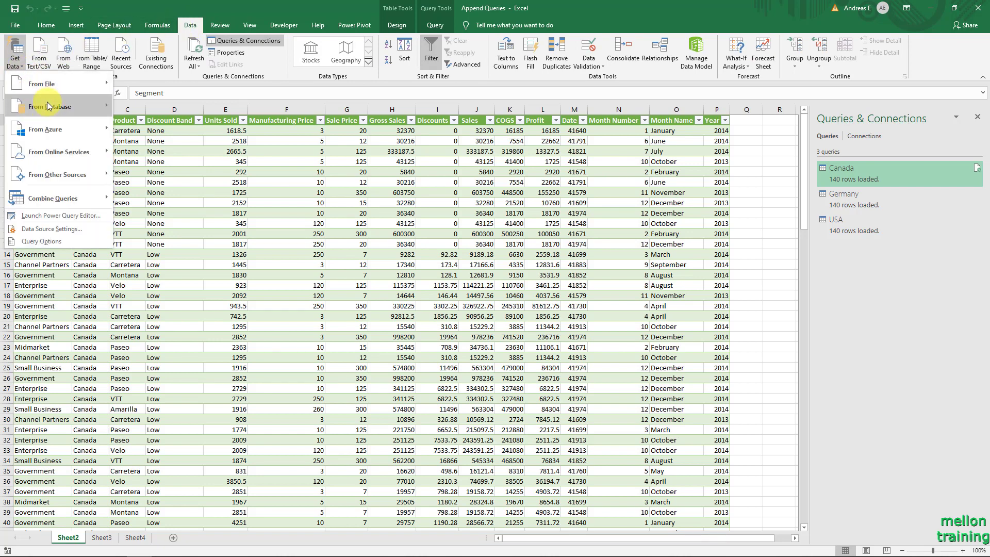
click(83, 216)
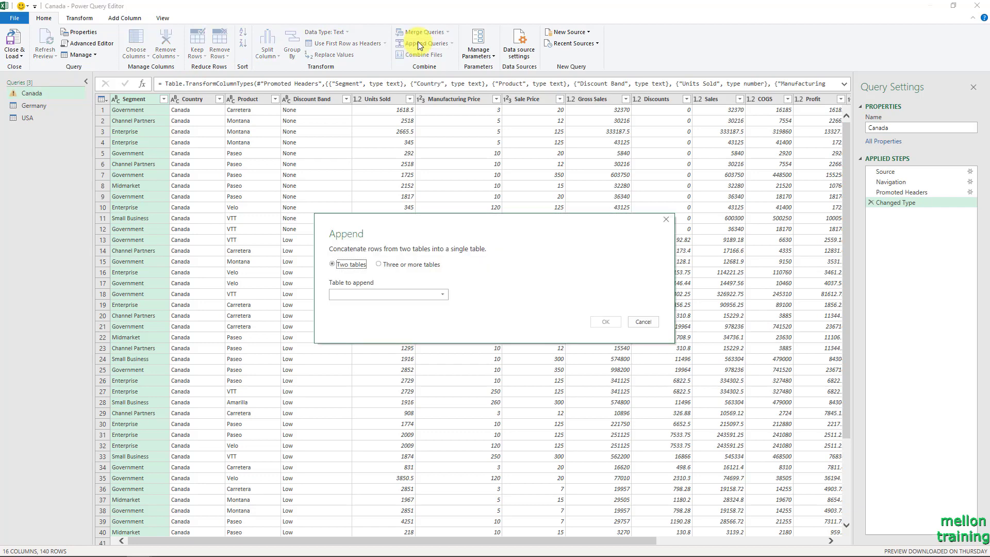
Step: Append the Germany query to Canada and check the 280 combined rows
click(392, 295)
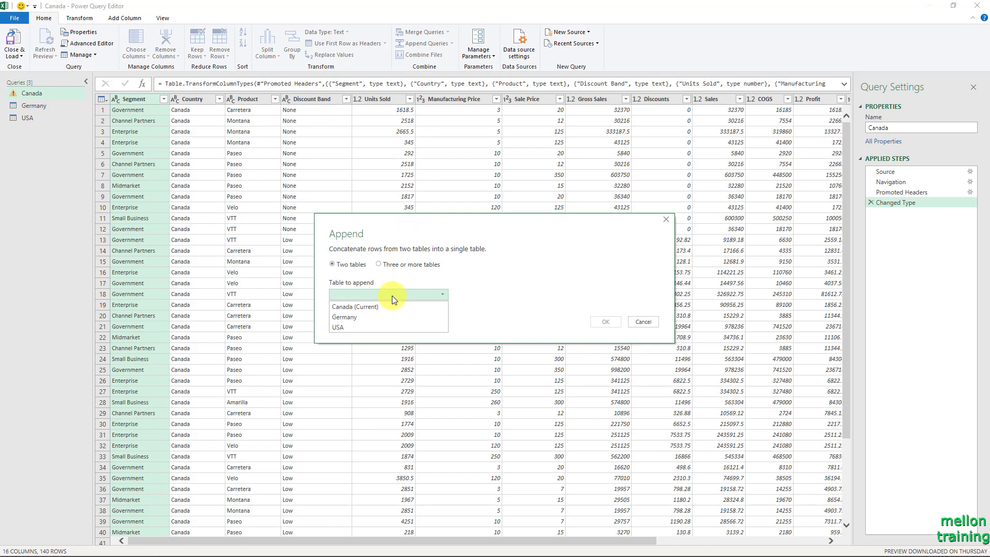
click(373, 317)
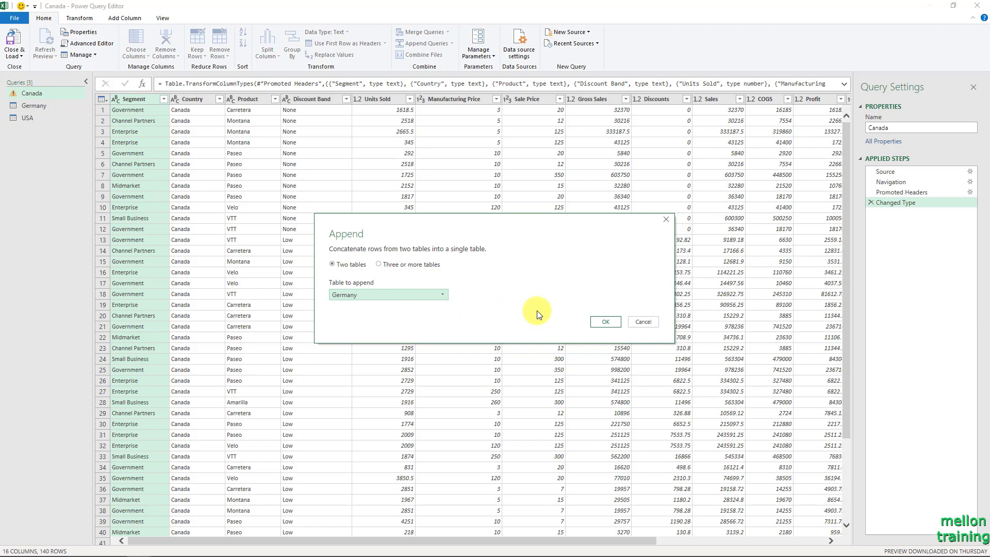
click(600, 321)
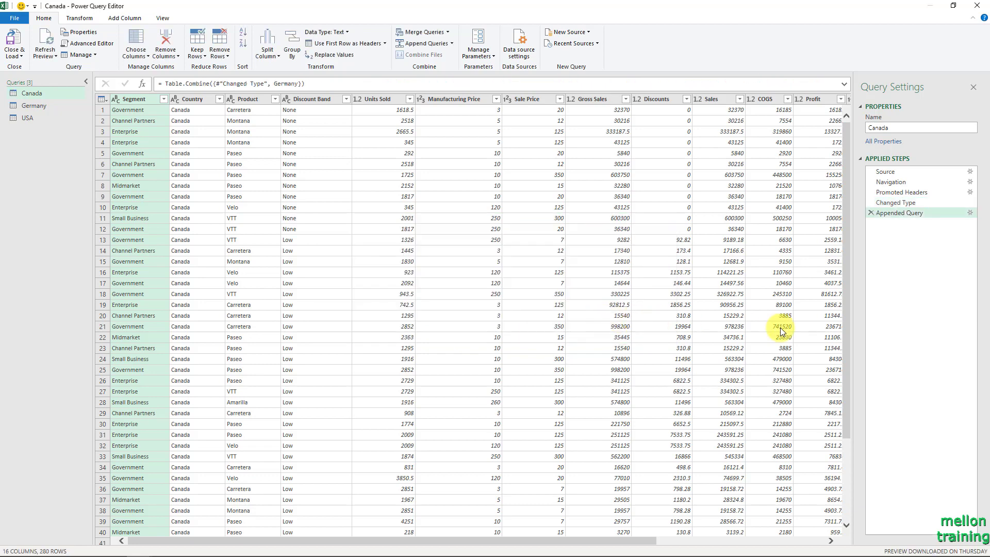
scroll(846, 354, down, 5)
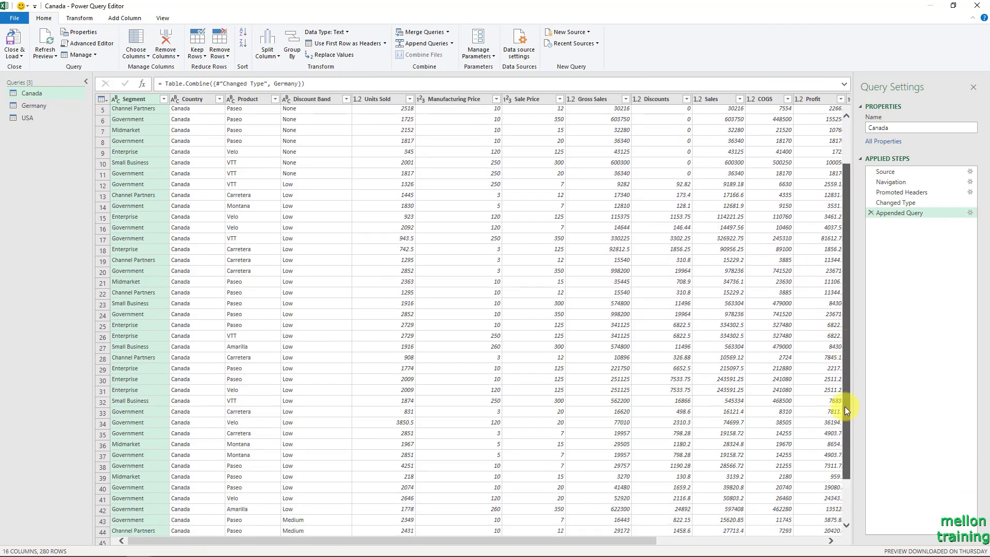
scroll(467, 393, down, 10)
scroll(468, 393, down, 10)
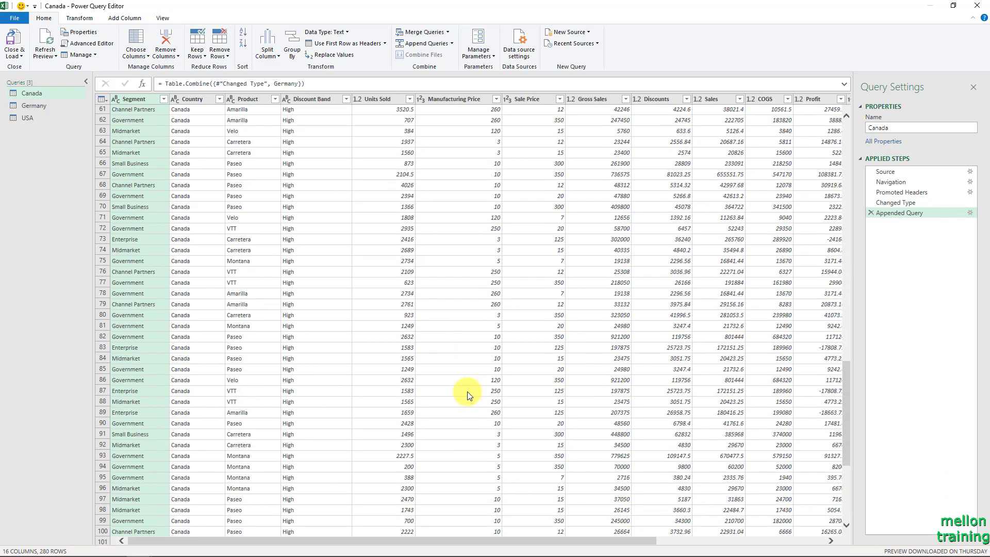
scroll(468, 393, down, 10)
scroll(469, 394, down, 10)
scroll(468, 391, down, 9)
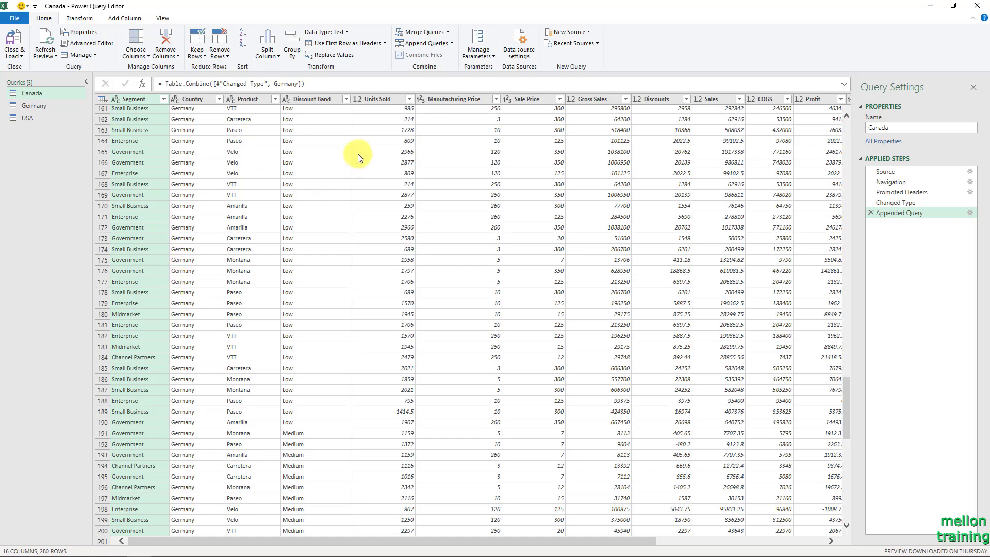
click(432, 44)
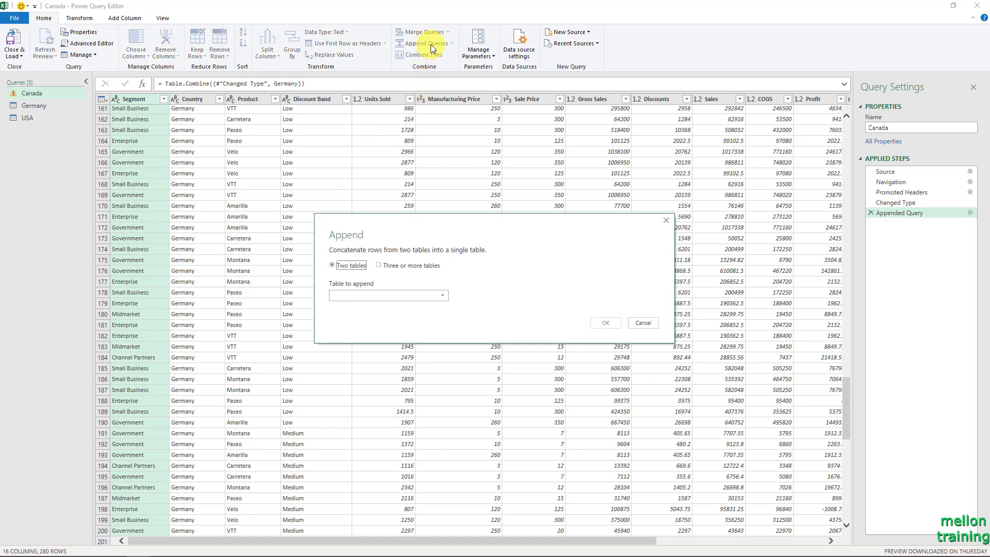
Step: Append the USA query to Canada and scroll through the 420 resulting rows
click(356, 295)
click(364, 322)
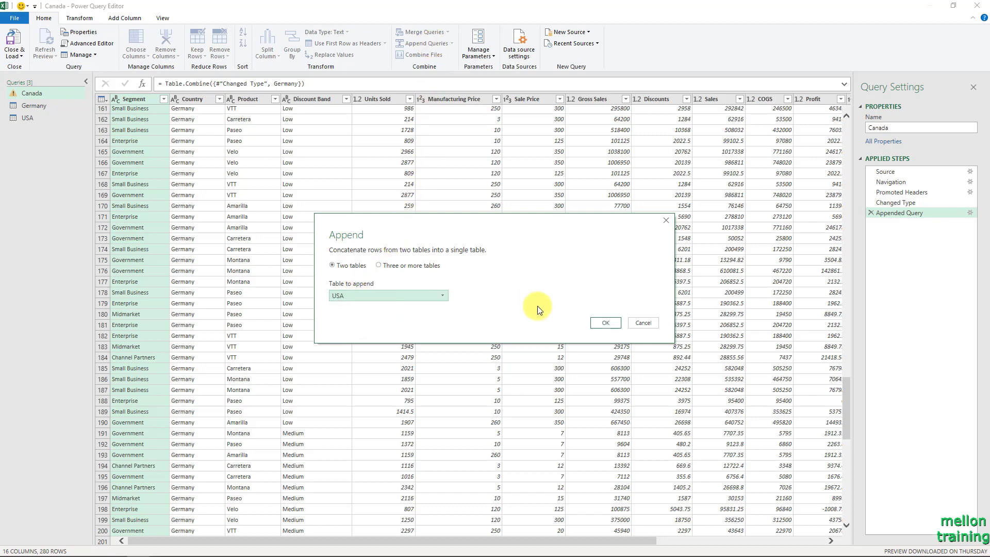
click(599, 323)
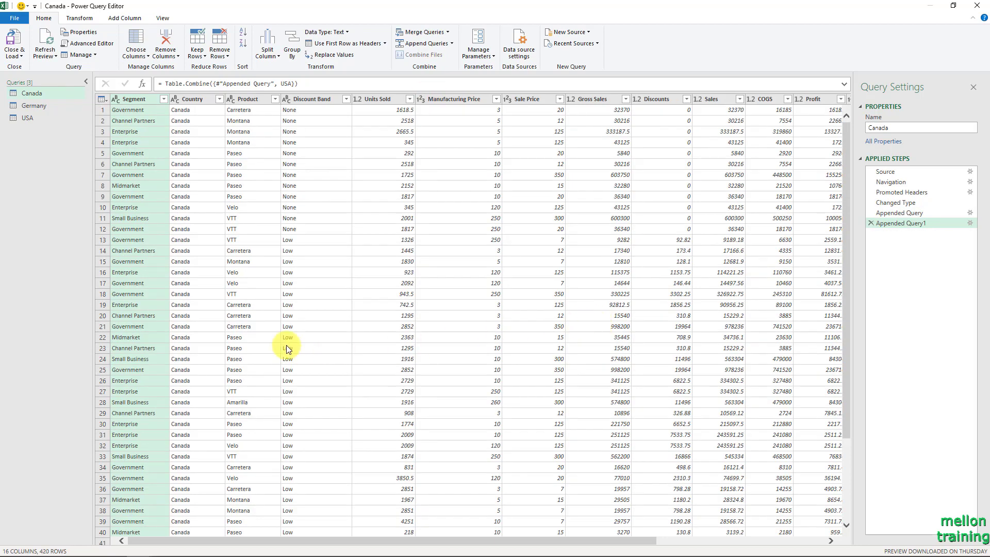
scroll(248, 329, down, 3)
scroll(248, 329, down, 10)
scroll(249, 328, down, 10)
scroll(248, 328, down, 10)
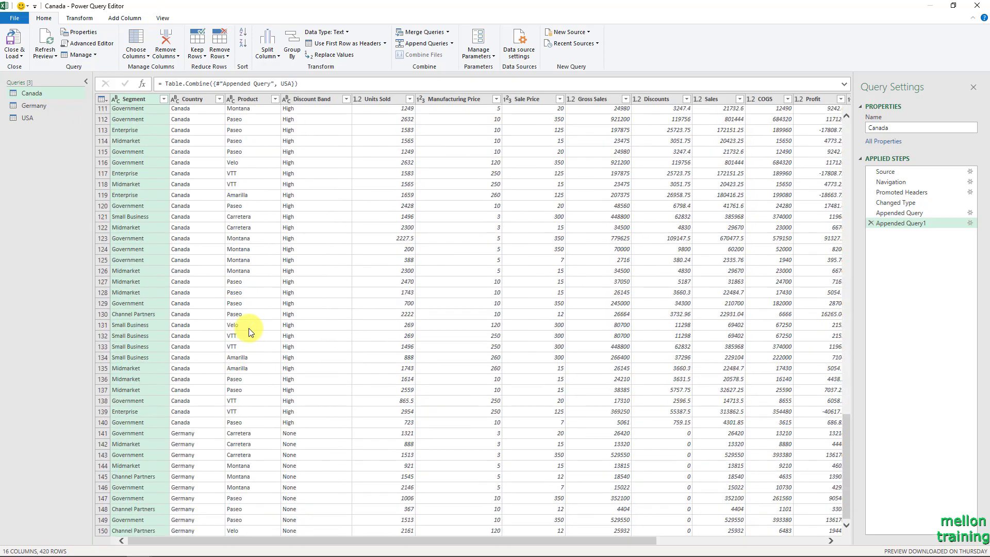
scroll(248, 328, down, 10)
scroll(249, 328, down, 14)
scroll(248, 328, down, 13)
scroll(248, 328, down, 13)
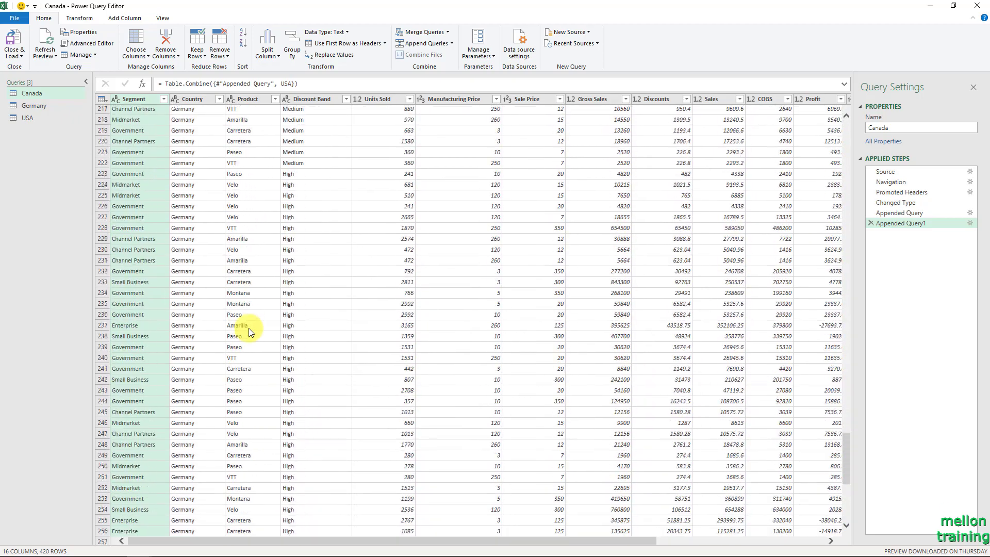
scroll(249, 328, down, 8)
scroll(249, 328, down, 8)
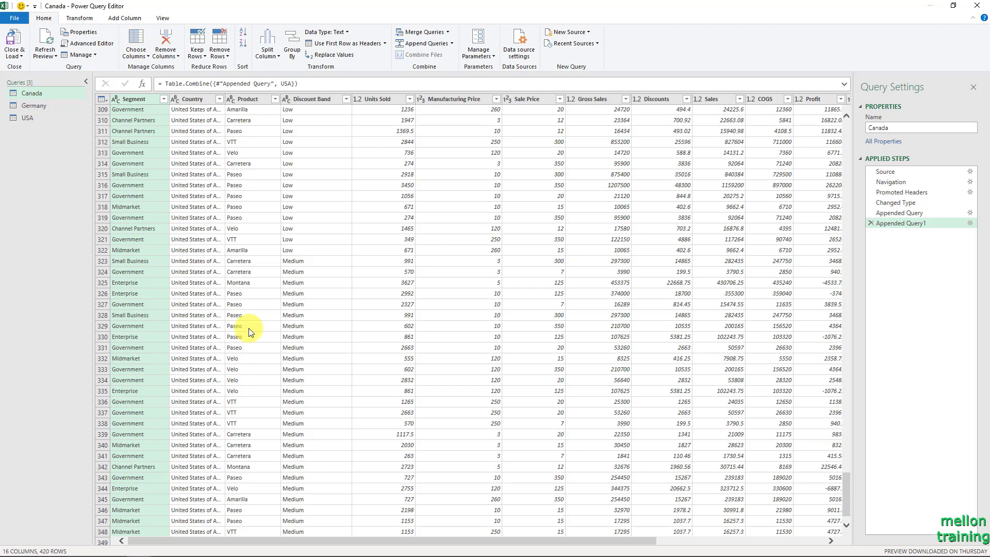
Step: Refresh the preview of the combined 420-row Canada query
click(42, 36)
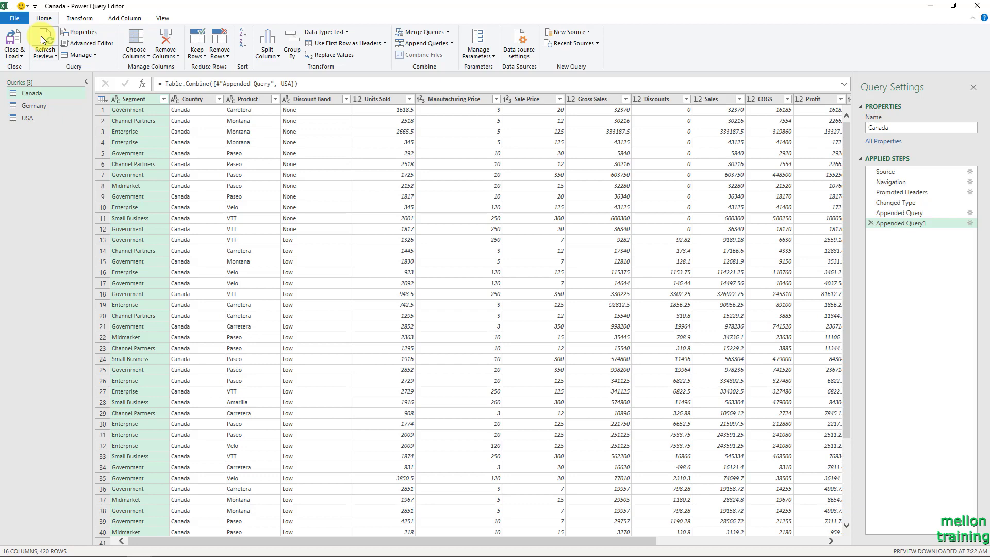
Step: Close & Load the combined Canada query to the worksheet with 420 rows
click(14, 41)
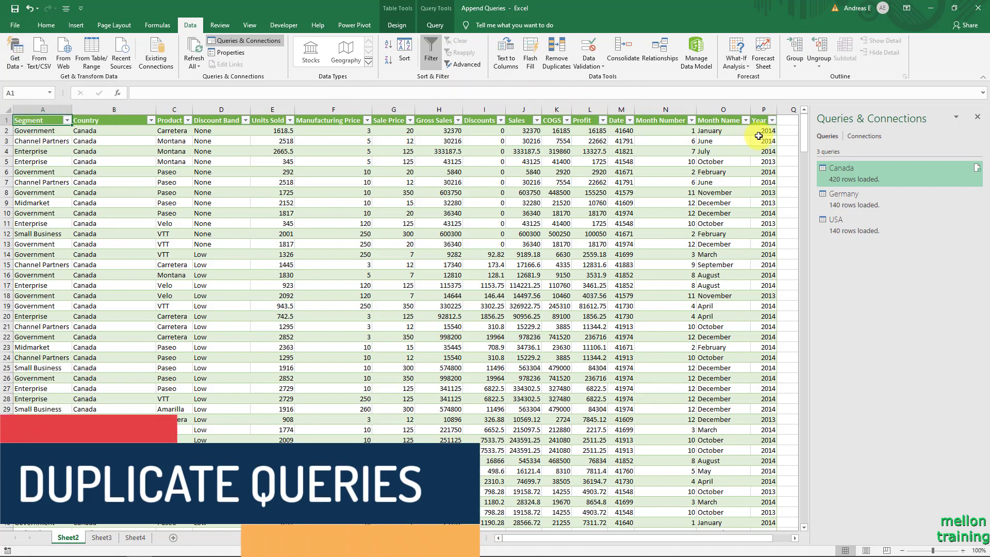
mouse_move(851, 173)
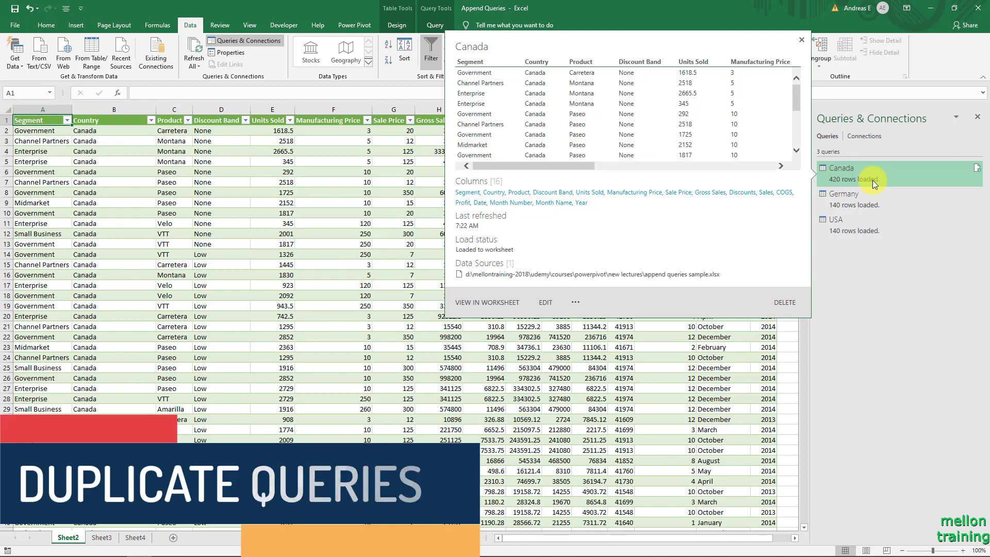
Step: Duplicate the Canada query and rename the copy to World
click(576, 302)
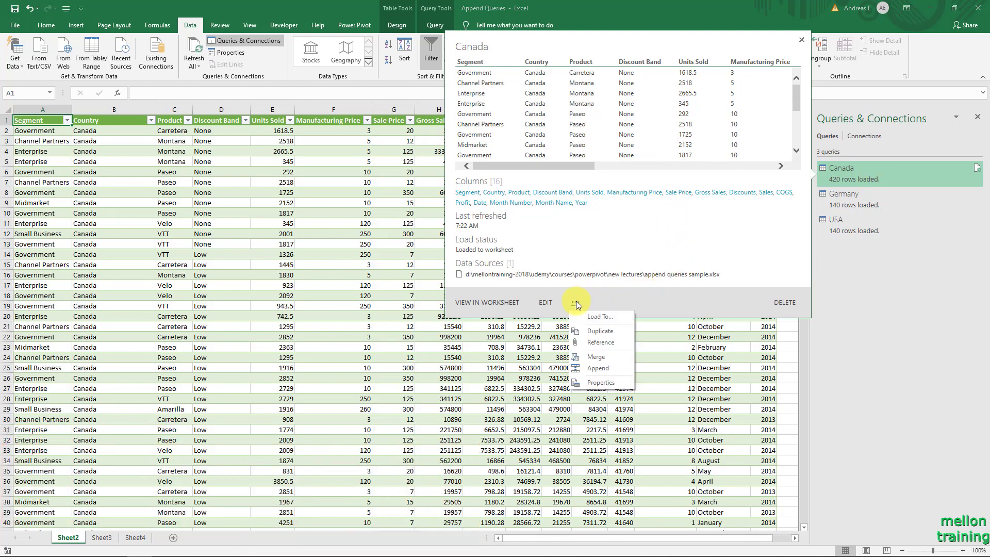
click(621, 330)
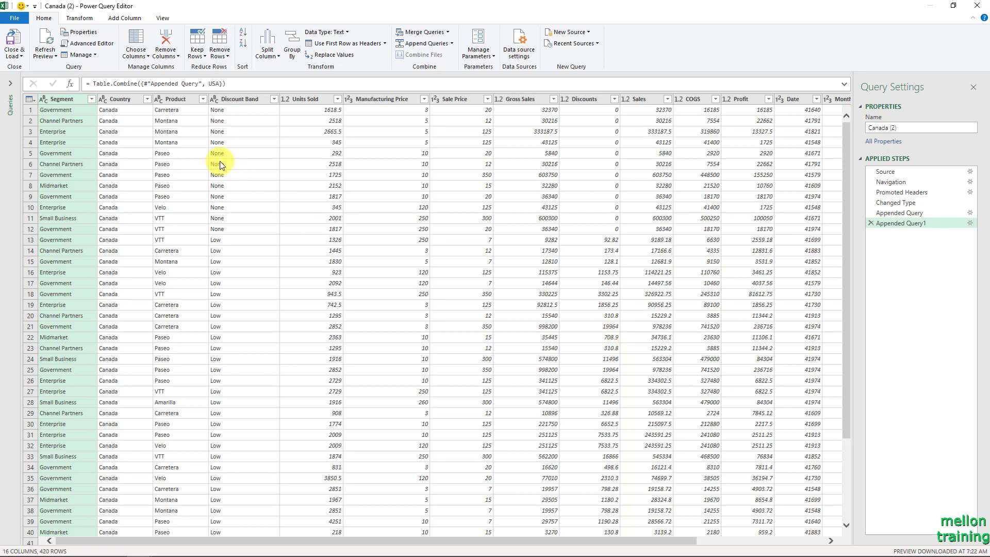
click(12, 83)
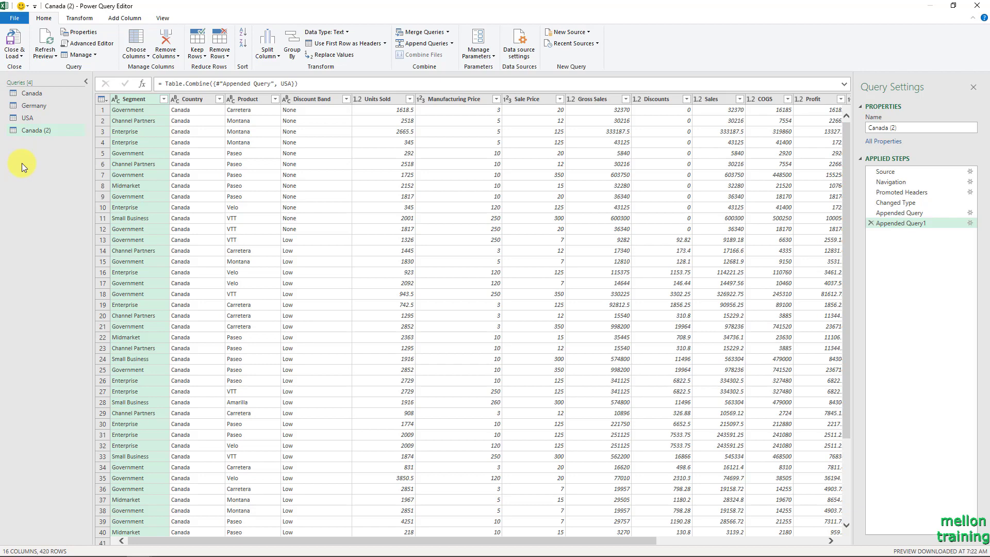
drag(900, 128, 853, 127)
text(World)
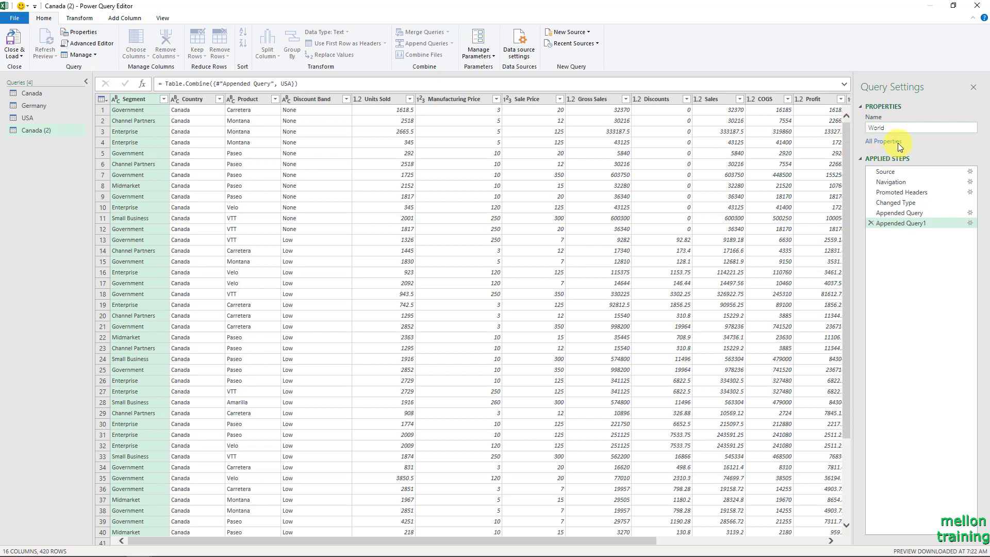
Step: Give the World query the description 'Canada-Germany-USA'
click(883, 142)
click(472, 282)
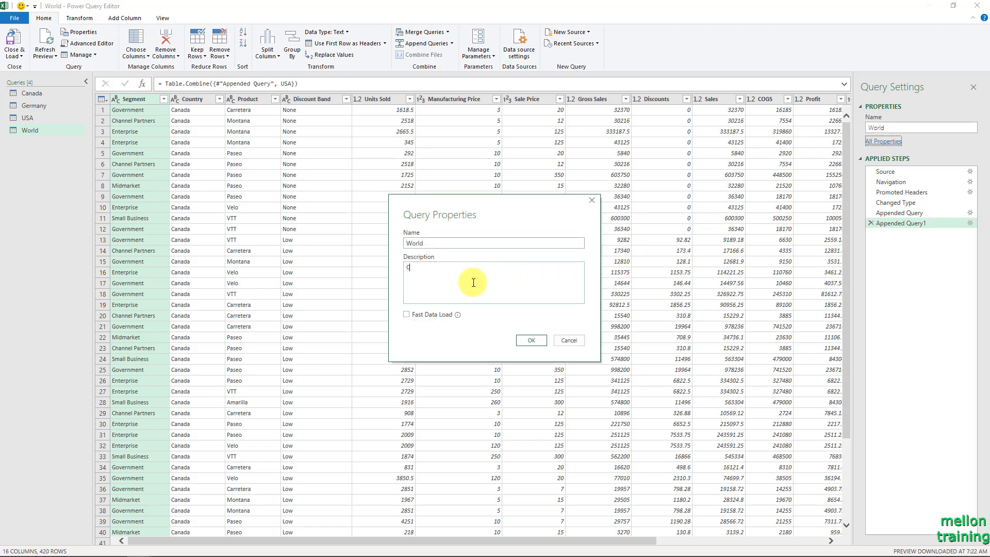
text(Canada-Ge)
text(rmany-)
text(USA)
click(522, 340)
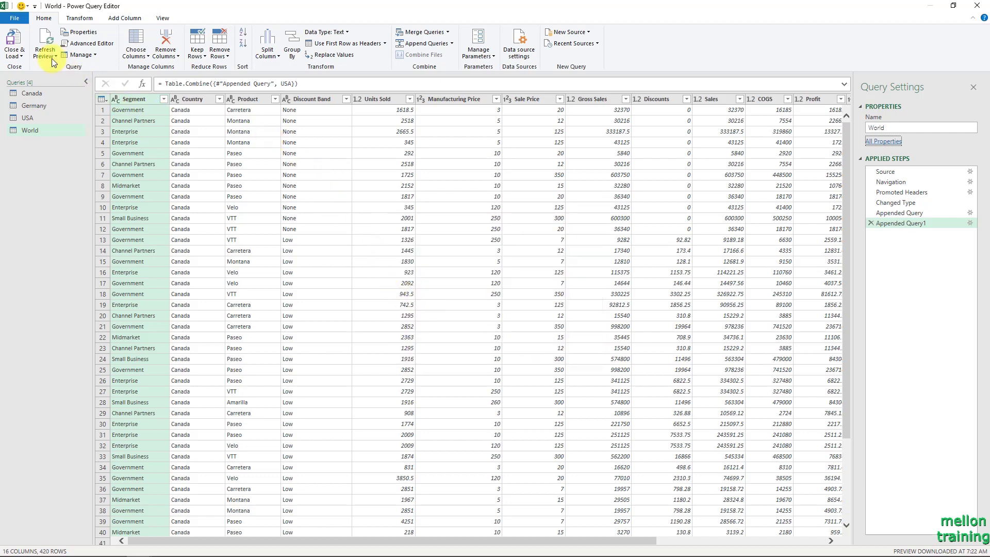
Step: Load World to Excel with 420 rows and reopen the Canada query for editing
click(14, 43)
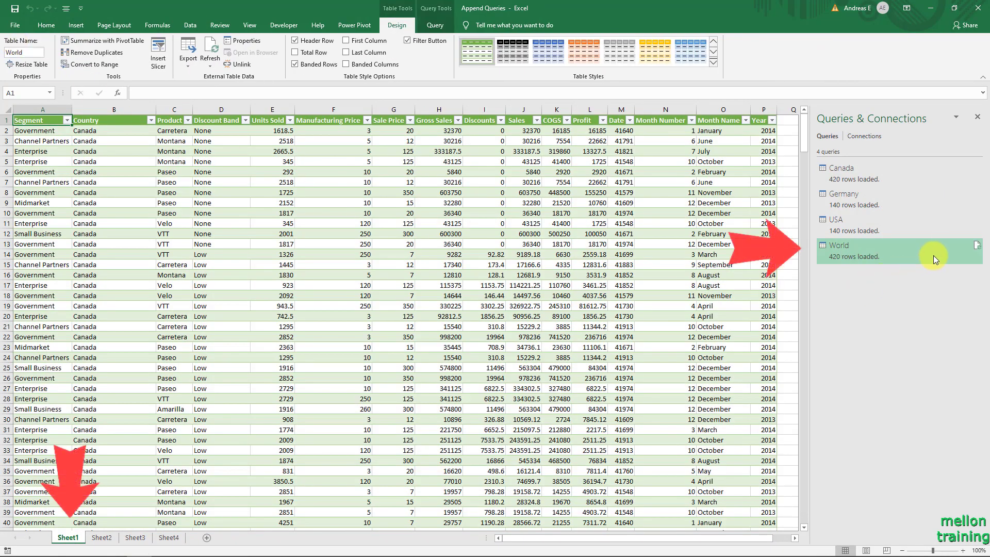
mouse_move(890, 249)
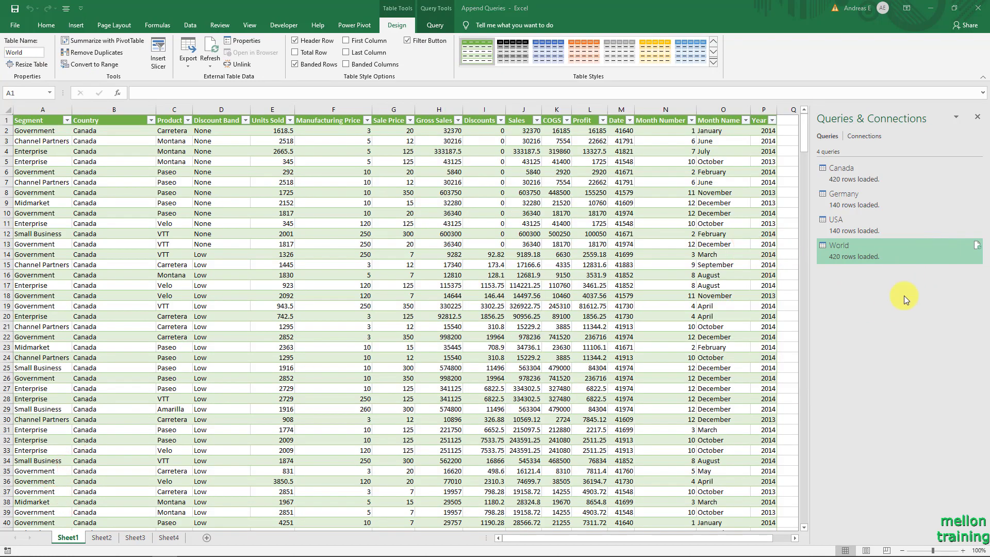
mouse_move(859, 174)
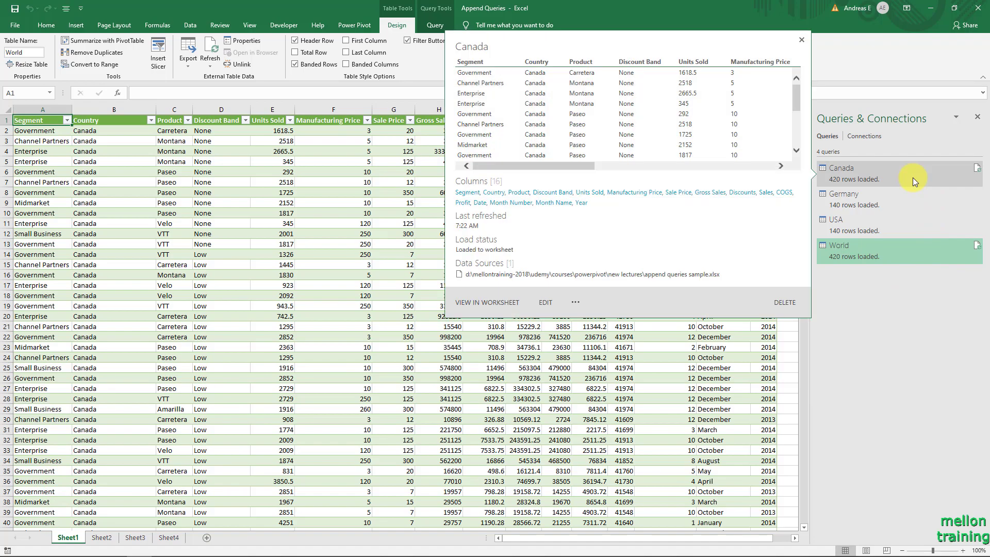
click(547, 302)
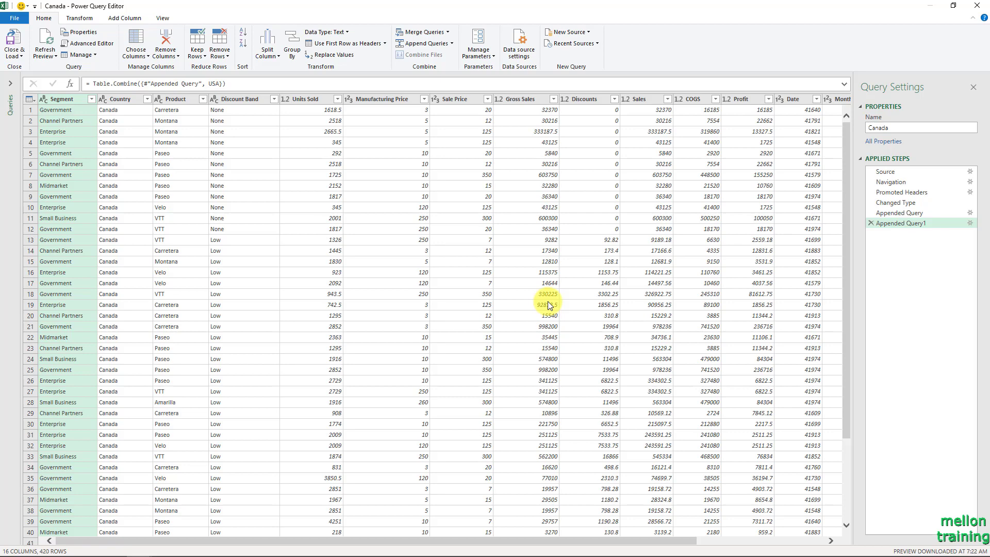
Step: Remove both append steps from Canada and load it back with 140 rows
click(871, 223)
click(872, 212)
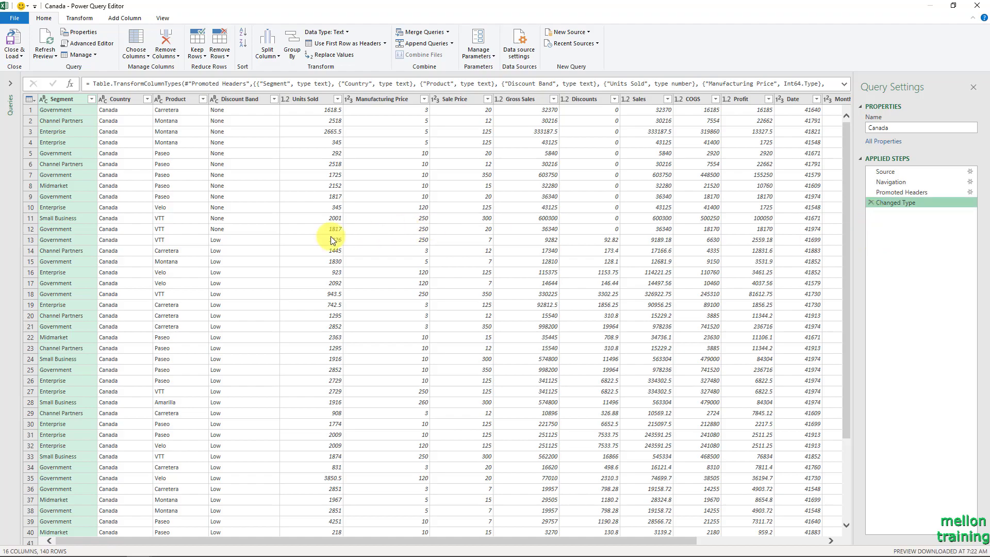
scroll(262, 258, down, 8)
scroll(261, 259, down, 8)
scroll(261, 259, down, 8)
scroll(262, 259, down, 8)
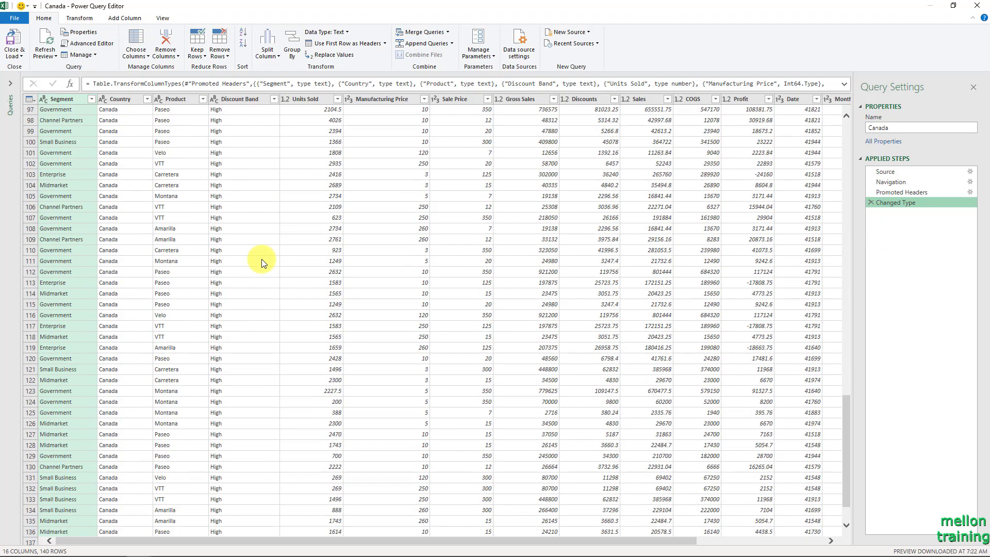
scroll(261, 258, down, 3)
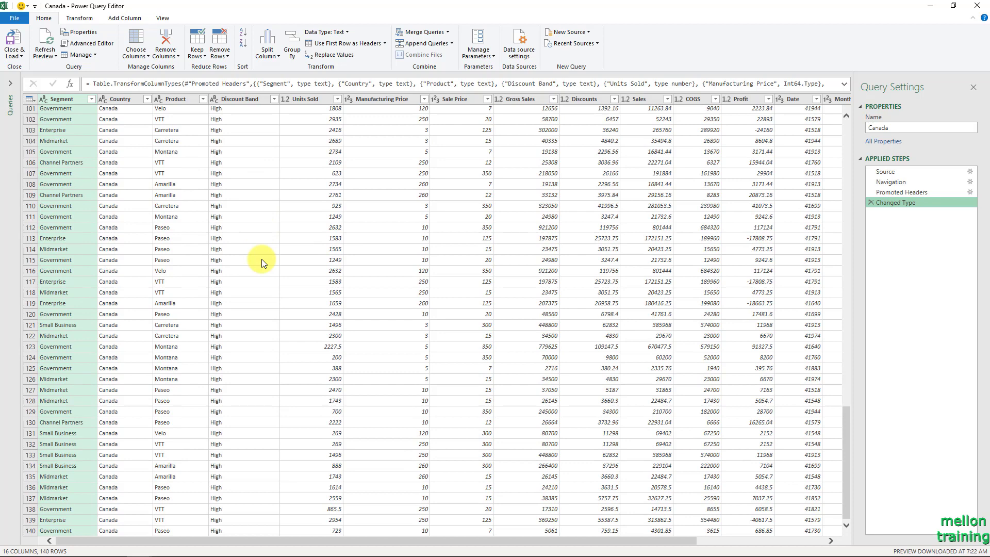
click(12, 42)
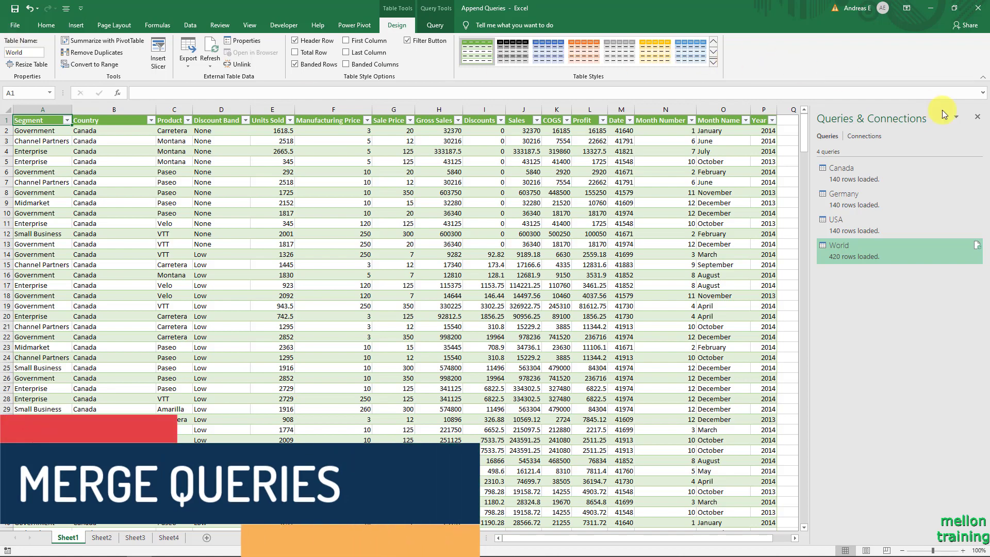
Step: Edit the Canada query and replace Velo with Alpha in the Product column
click(887, 172)
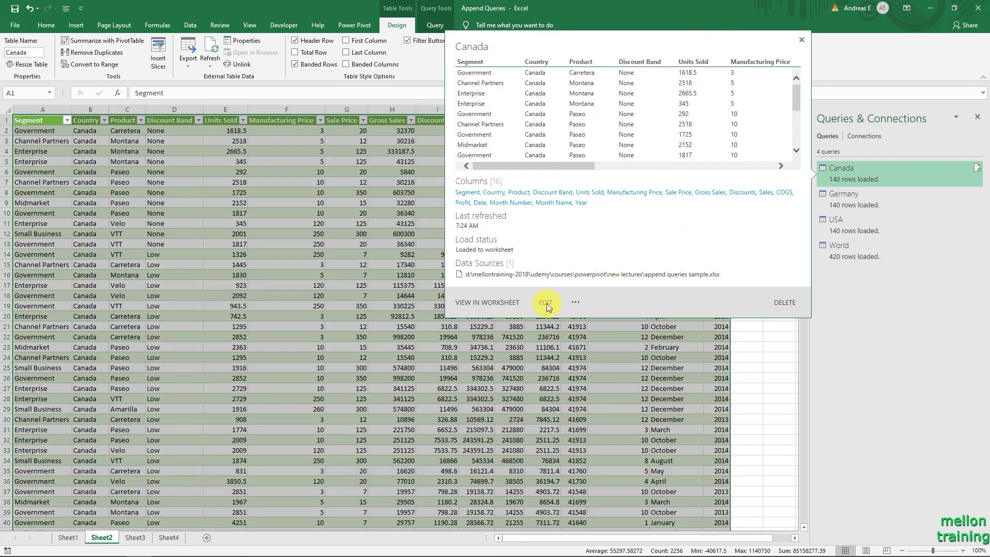
click(545, 302)
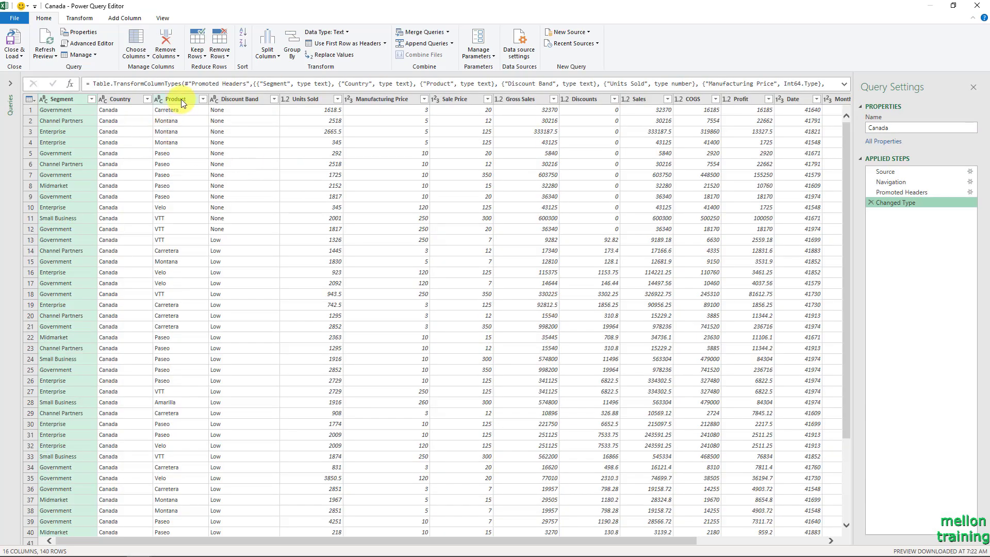
click(181, 99)
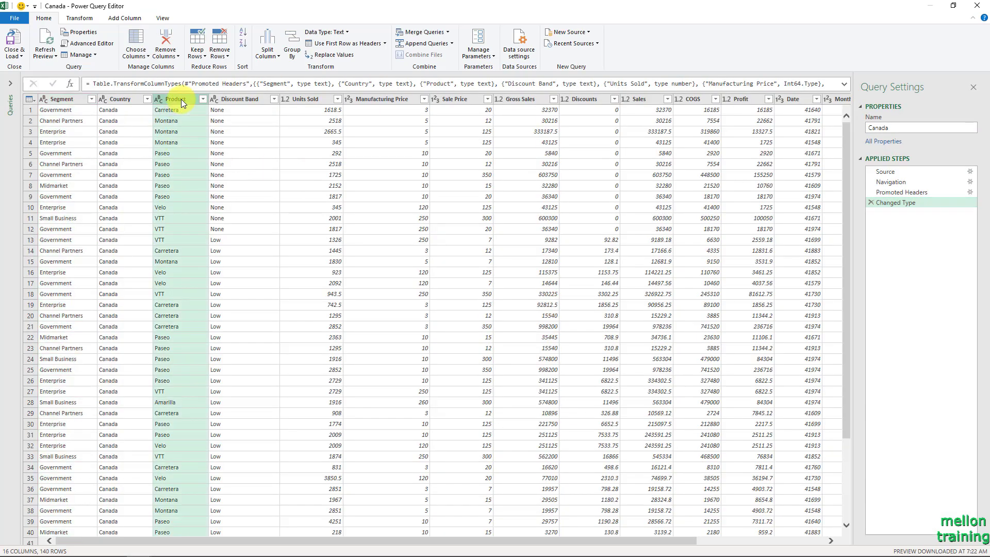
click(330, 54)
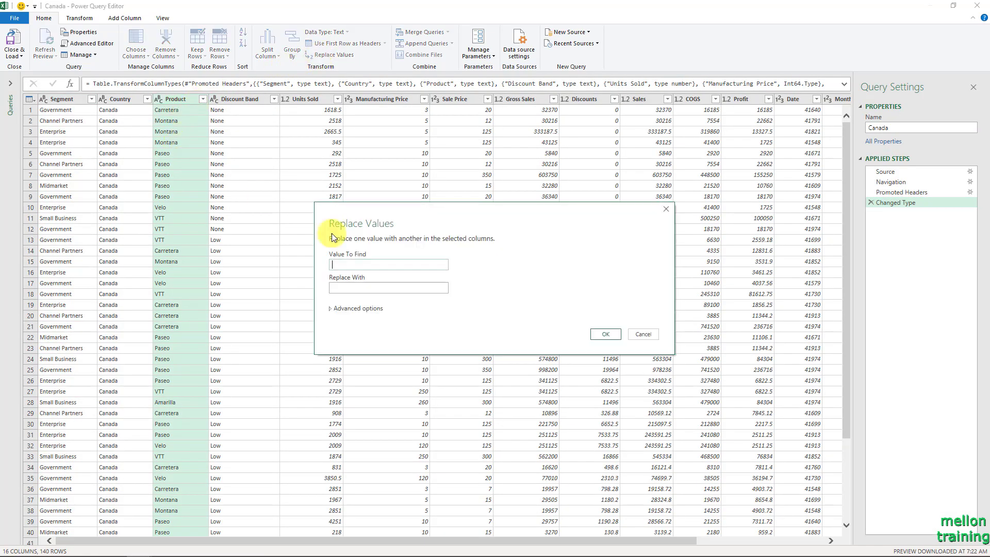
text(Vewlo)
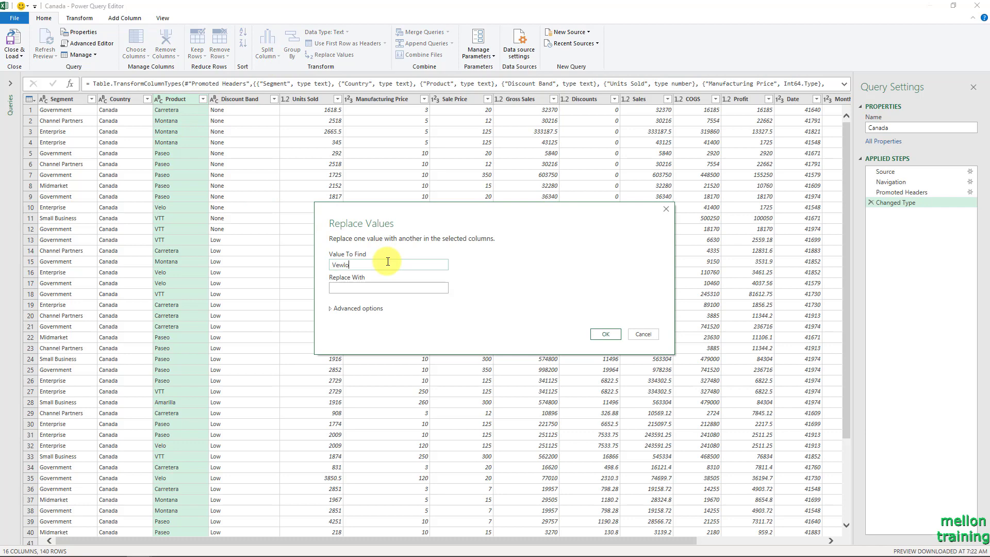
drag(382, 264, 325, 269)
text(Alpha)
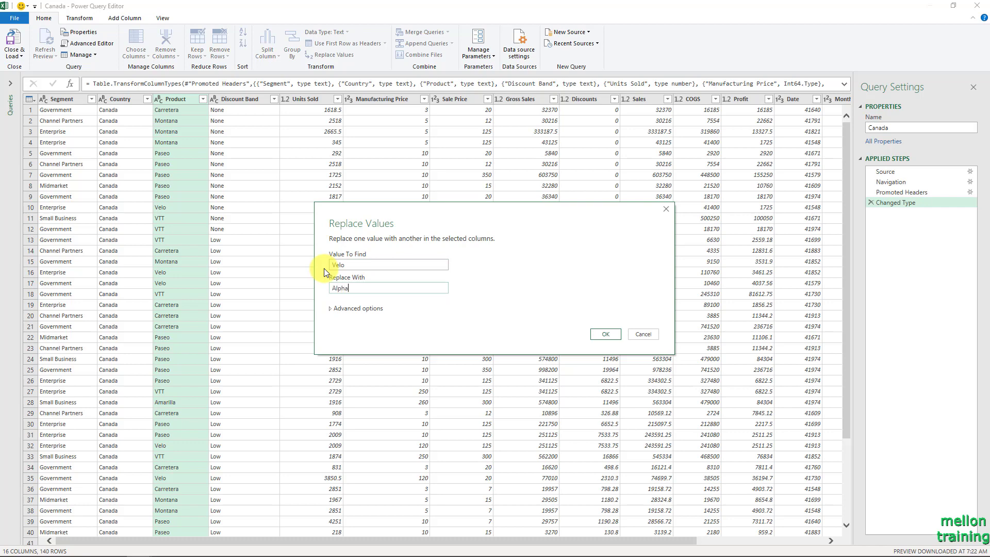
click(597, 333)
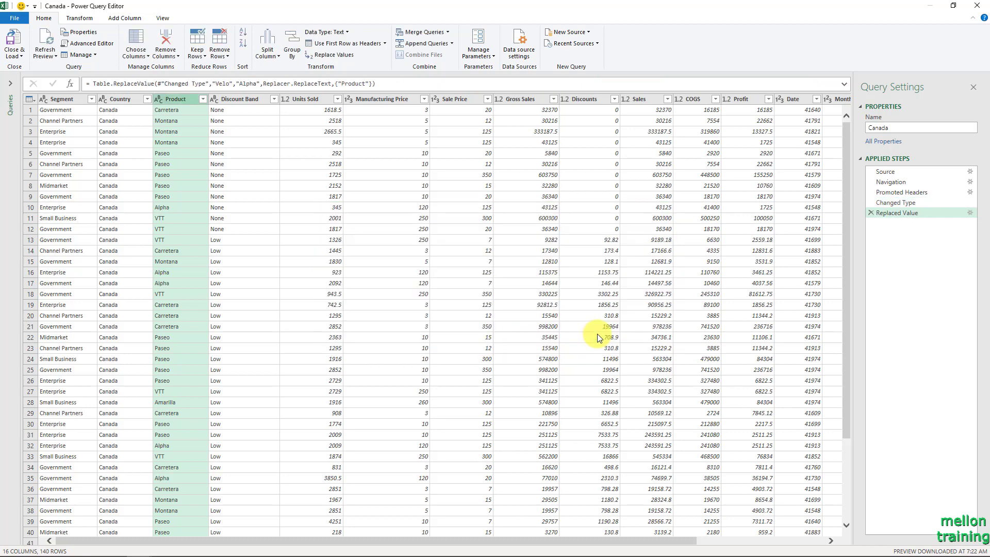
Step: Replace Paseo with Mellon in Product and load the query back to Sheet2
click(330, 54)
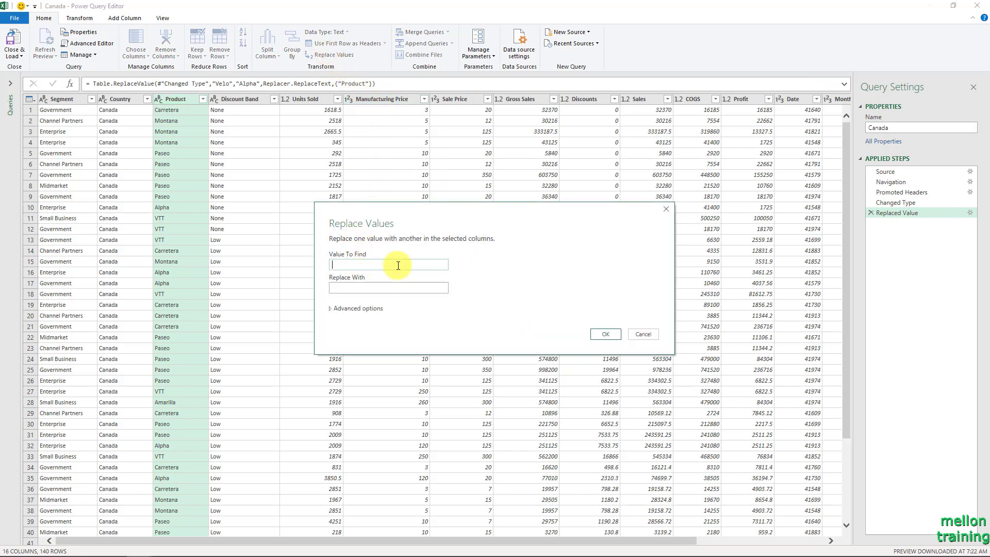
text(Paseo)
text(Mellon)
click(607, 335)
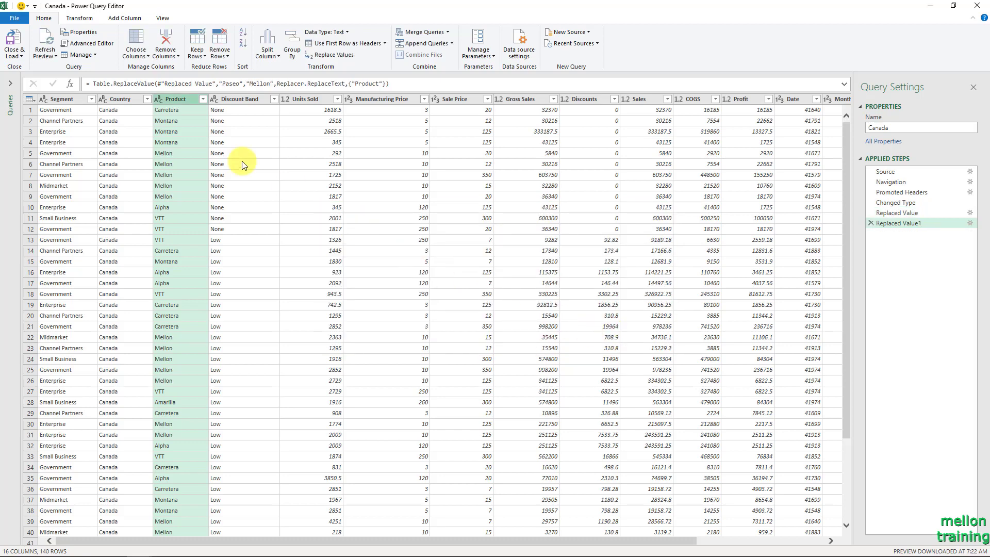
click(13, 45)
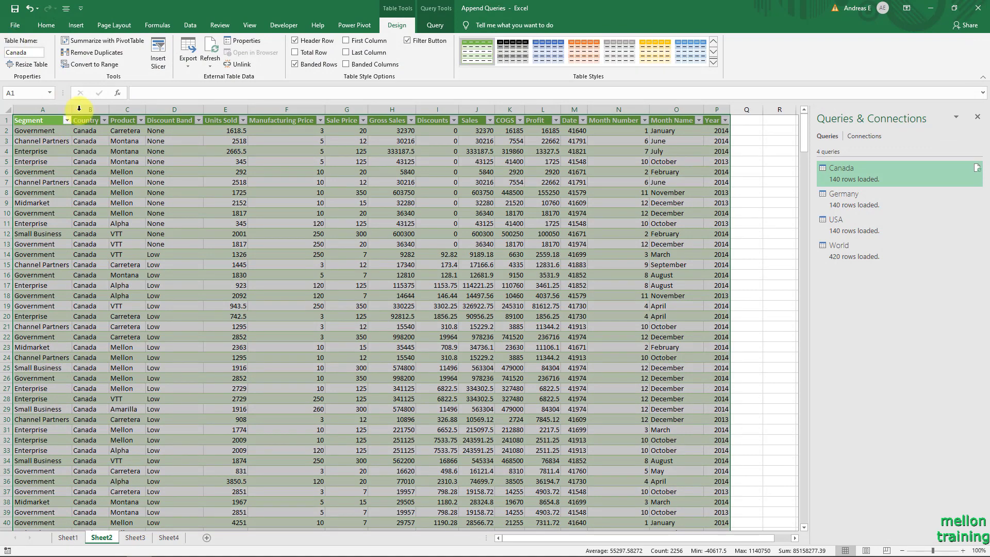
Step: Reopen the Canada query in the editor and start a Merge Queries with Canada first
click(124, 192)
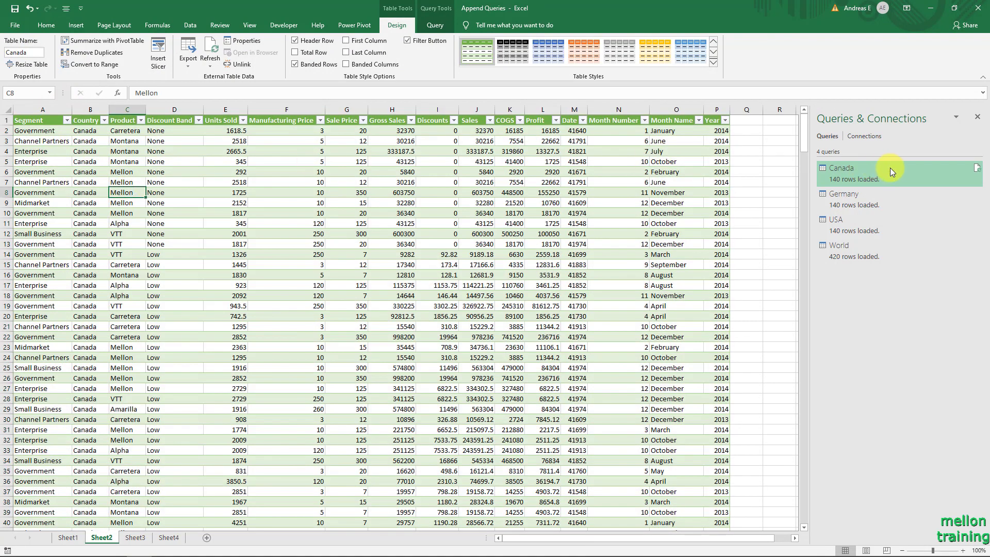
mouse_move(851, 173)
click(548, 304)
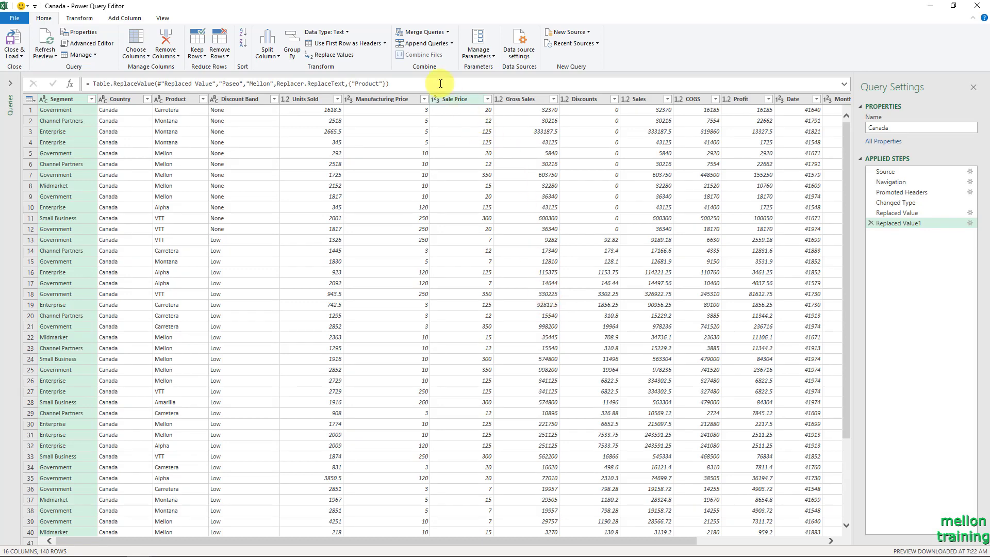
click(427, 33)
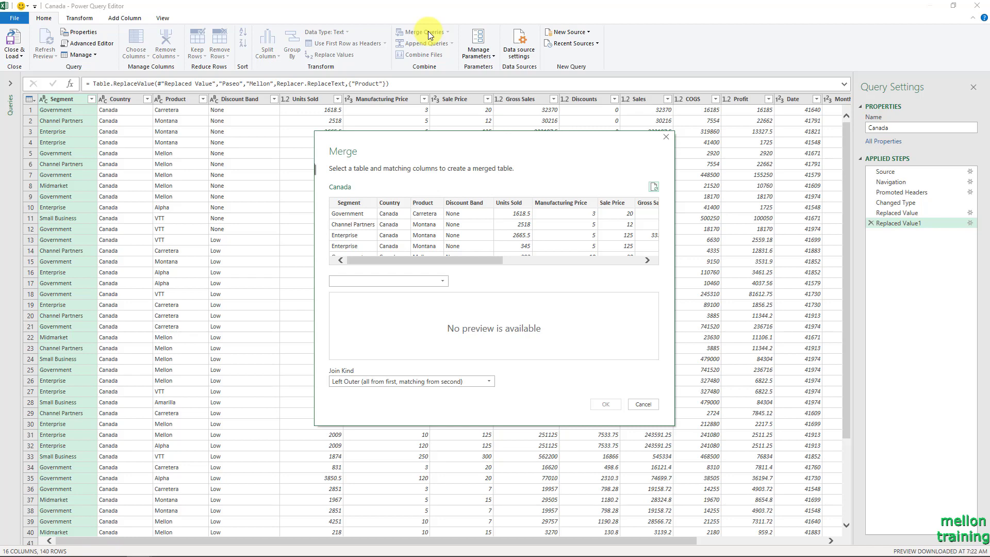
Step: Choose World as the merge table, match Product to Product, and set Join Kind to Inner
click(428, 281)
click(354, 320)
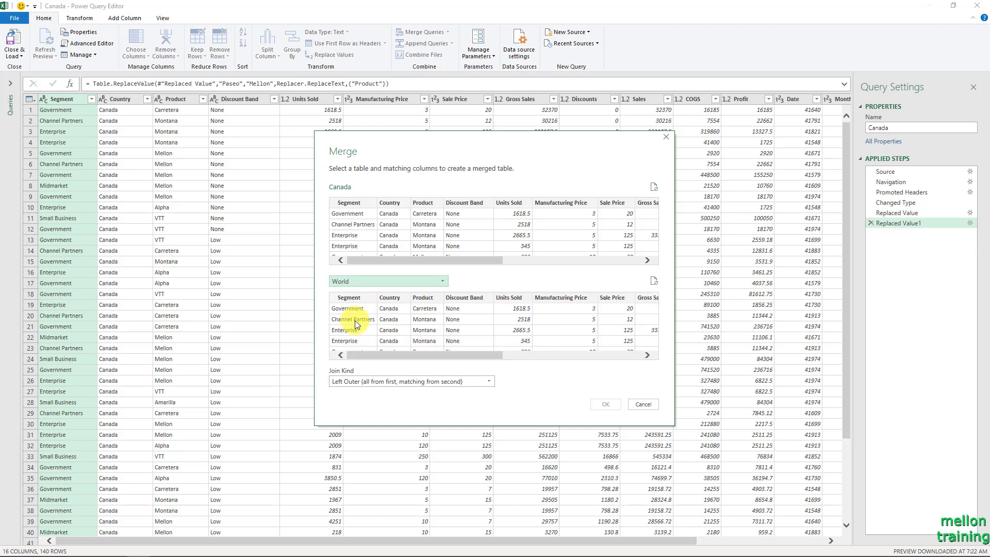
click(422, 203)
click(422, 297)
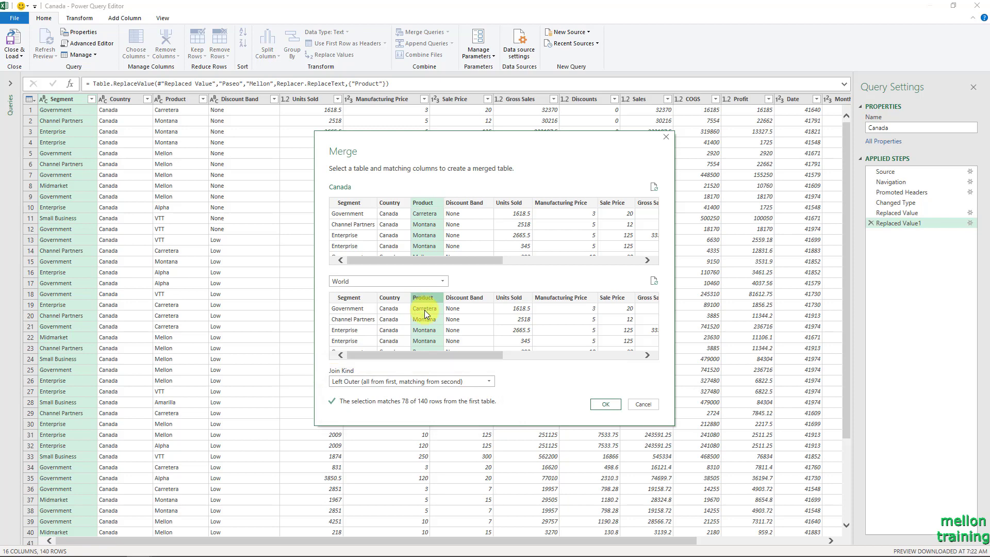
click(418, 382)
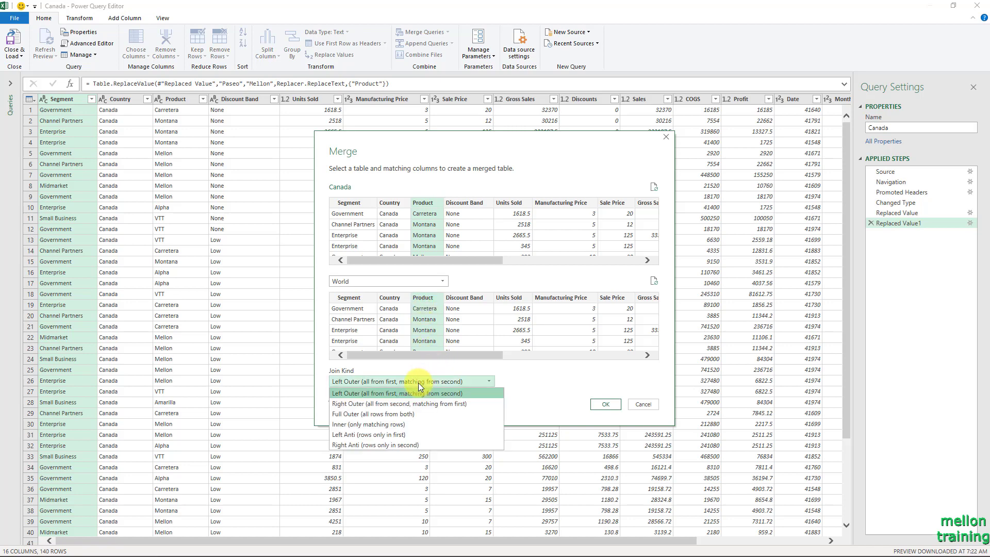
click(385, 423)
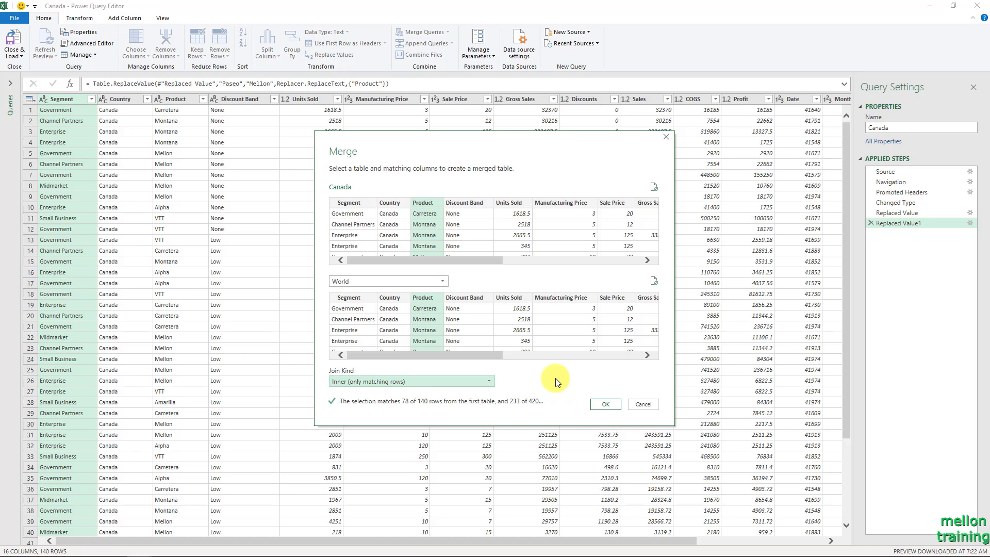
Step: Apply the merge and scan the 78 resulting rows with the new World column
click(604, 403)
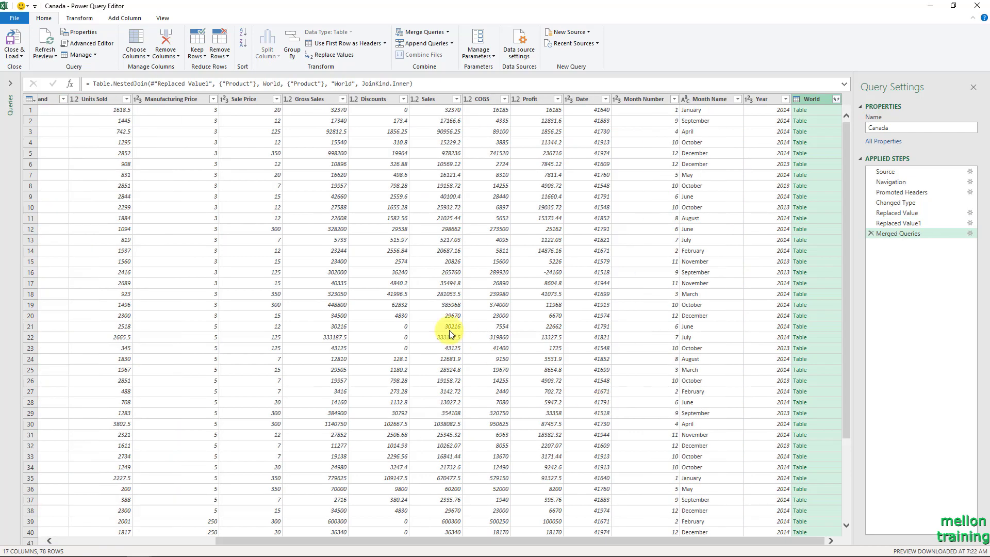
scroll(449, 330, down, 5)
scroll(447, 329, down, 5)
scroll(447, 329, down, 3)
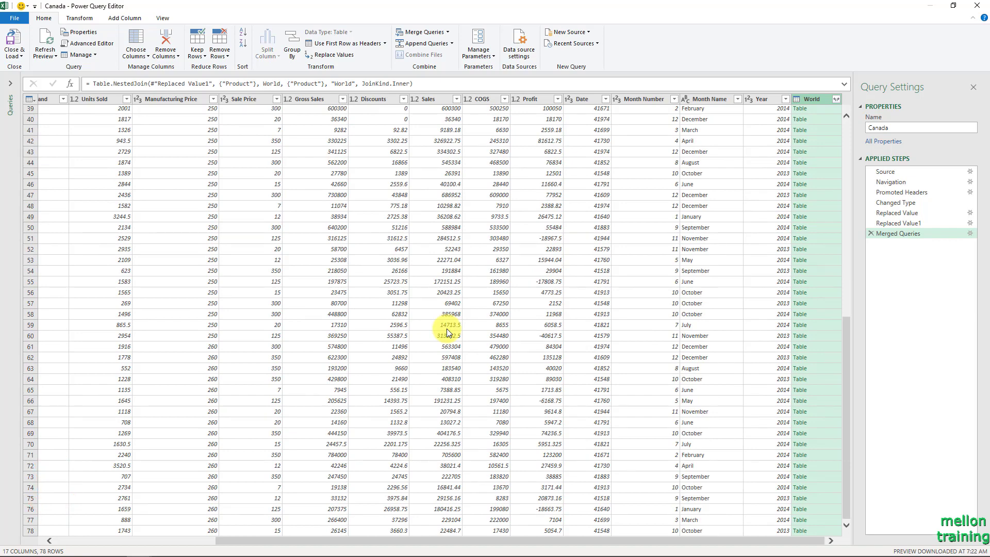
scroll(447, 329, up, 5)
scroll(447, 329, up, 5)
scroll(449, 328, up, 3)
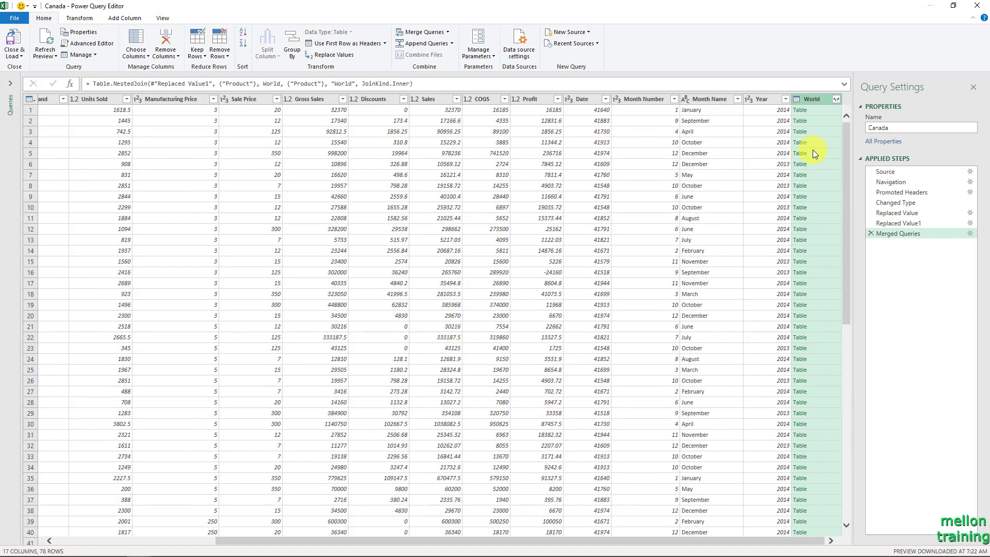
Step: Preview the World column's Aggregate expand option, then cancel without changes
click(836, 99)
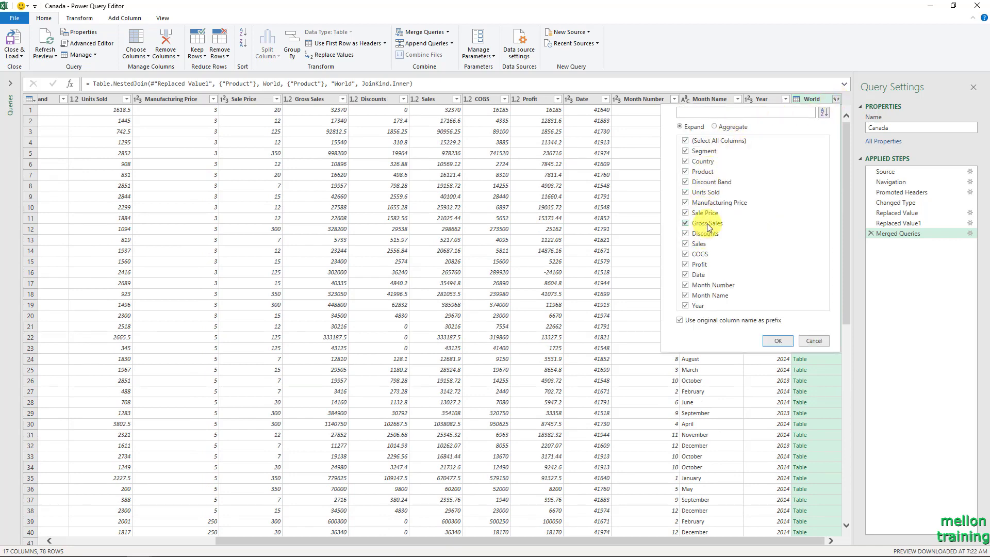
click(713, 126)
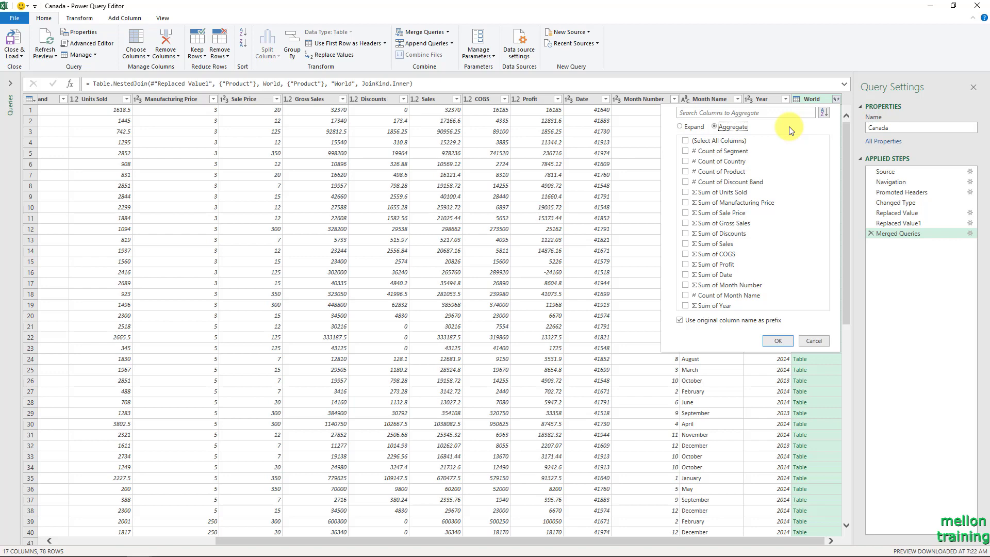
click(812, 341)
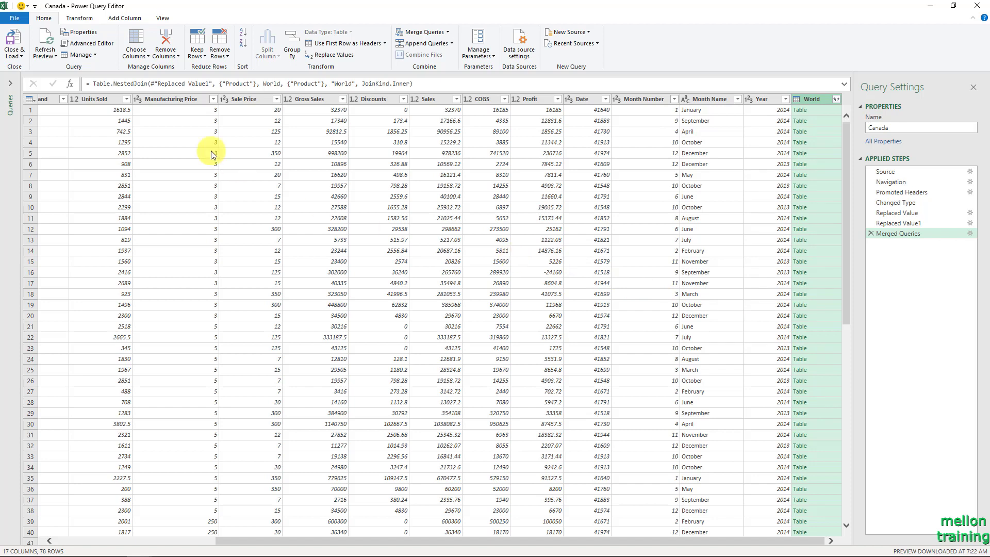
Step: Close & Load the merged Canada query to its worksheet
click(15, 39)
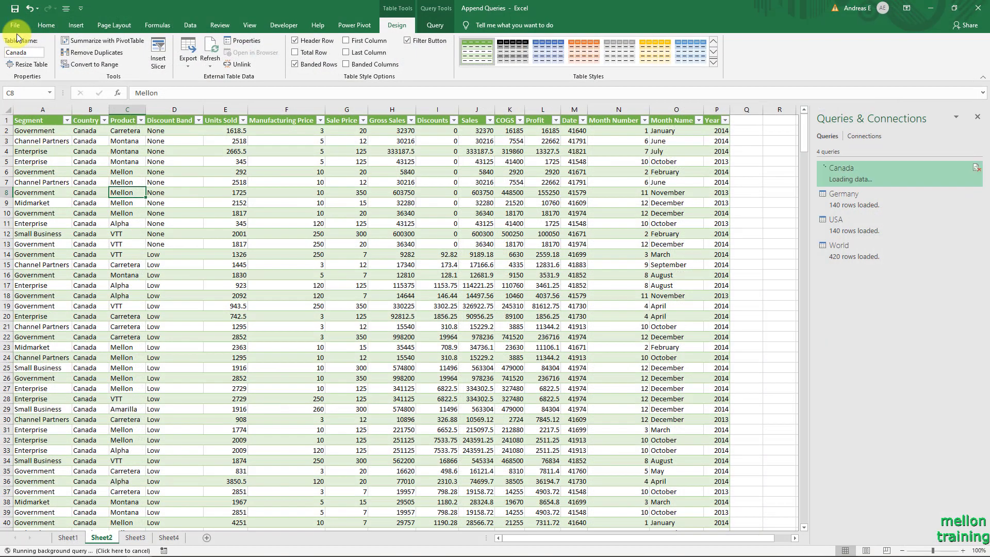